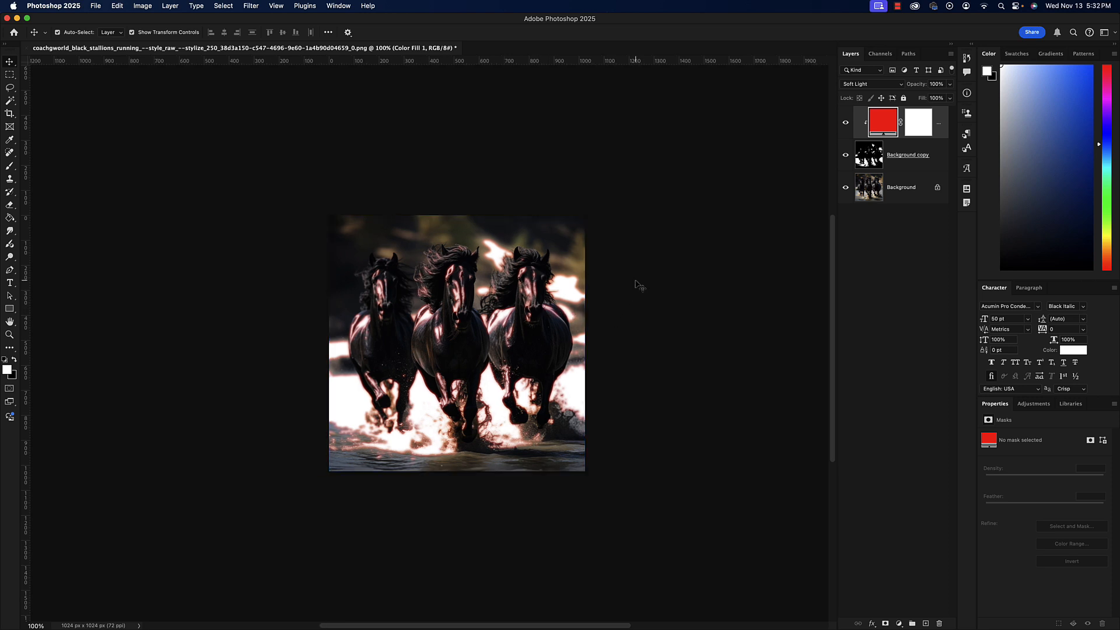
Delete the red color fill layer and the Background copy layer, leaving only the Background layer.
scroll(638, 282, right, 2)
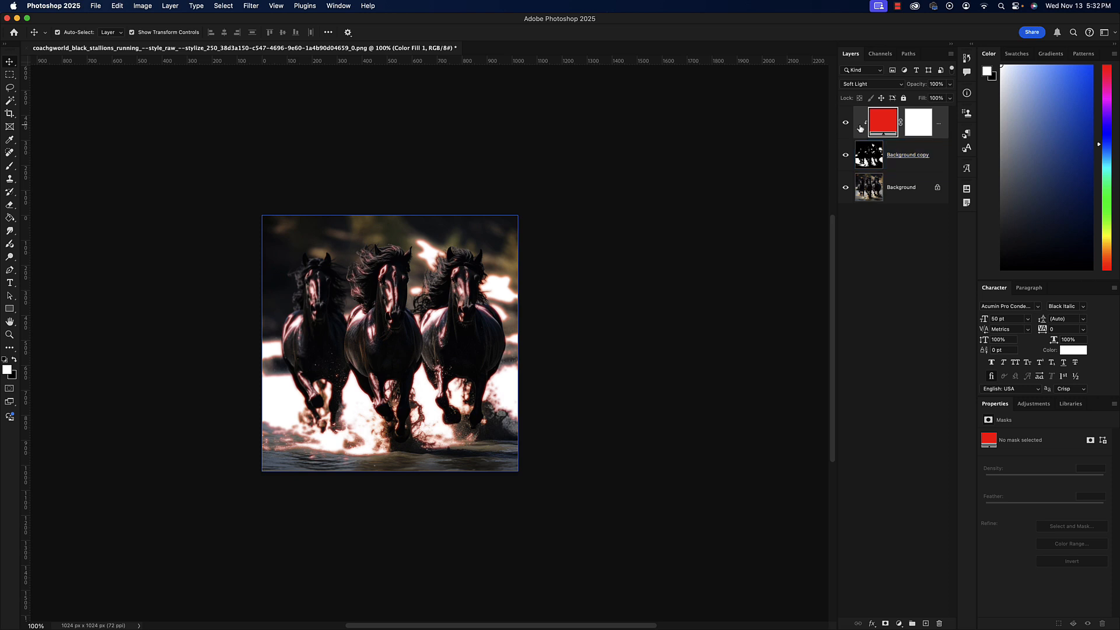
key(BackSpace)
key(BackSpace)
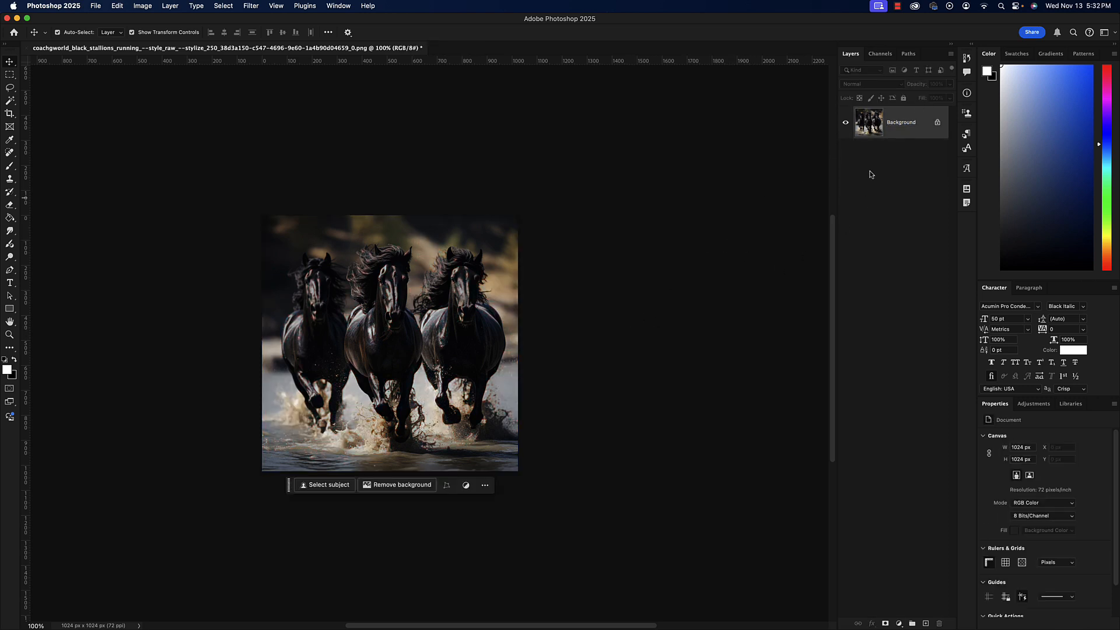
Duplicate the Background layer and rename the copy as Image.
drag(869, 133, 926, 623)
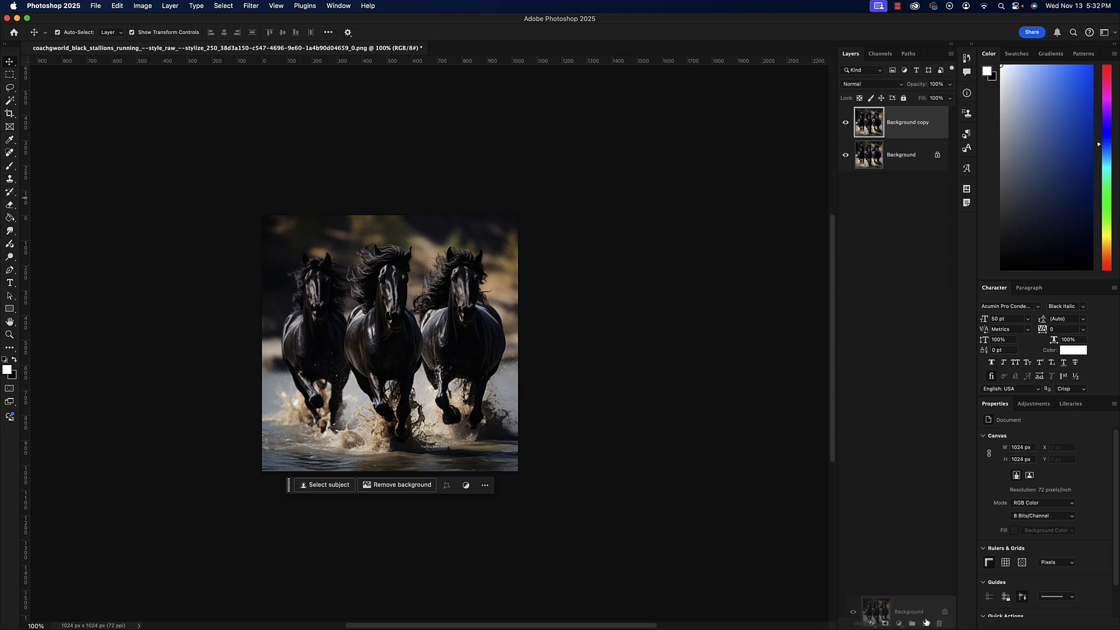
double_click(899, 122)
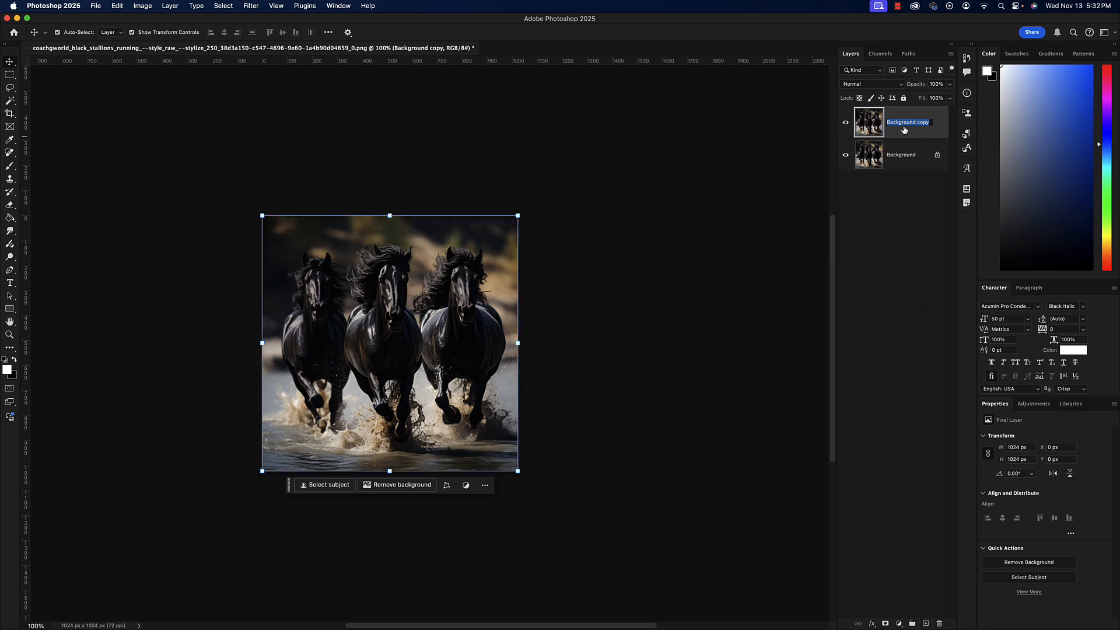
key(BackSpace)
text(Image)
key(Return)
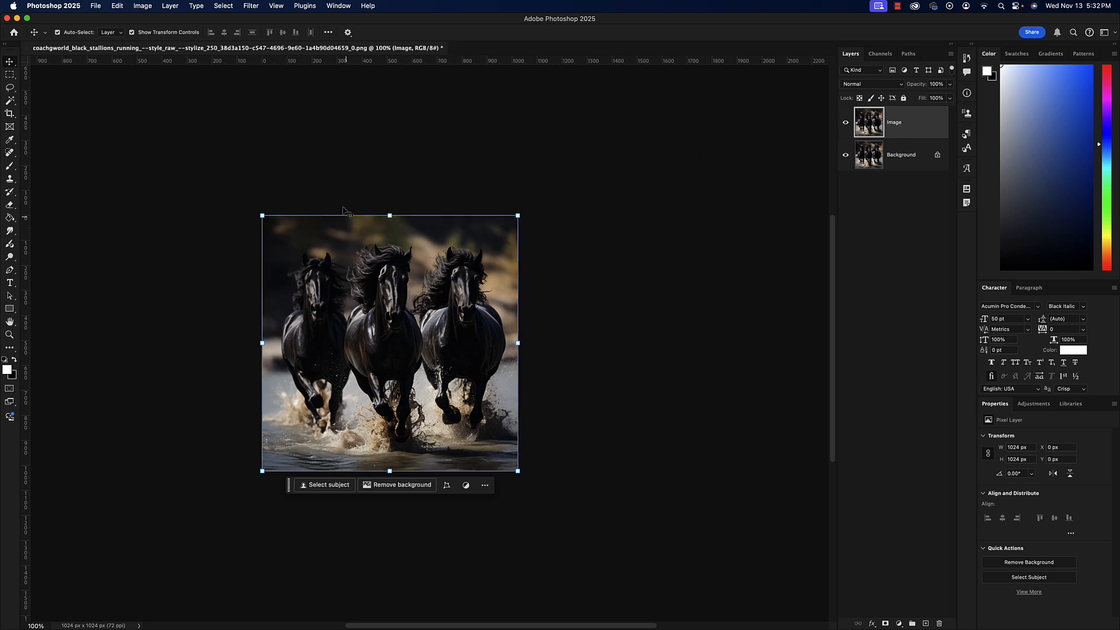
Apply a Threshold adjustment with a level of 134 to the Image layer.
click(143, 6)
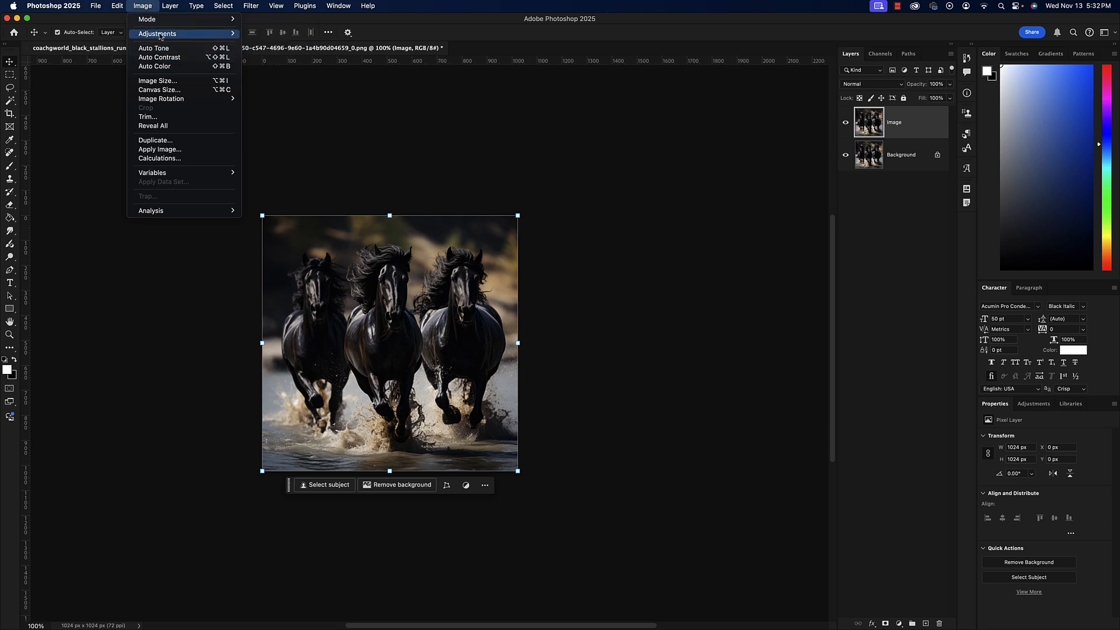
mouse_move(181, 36)
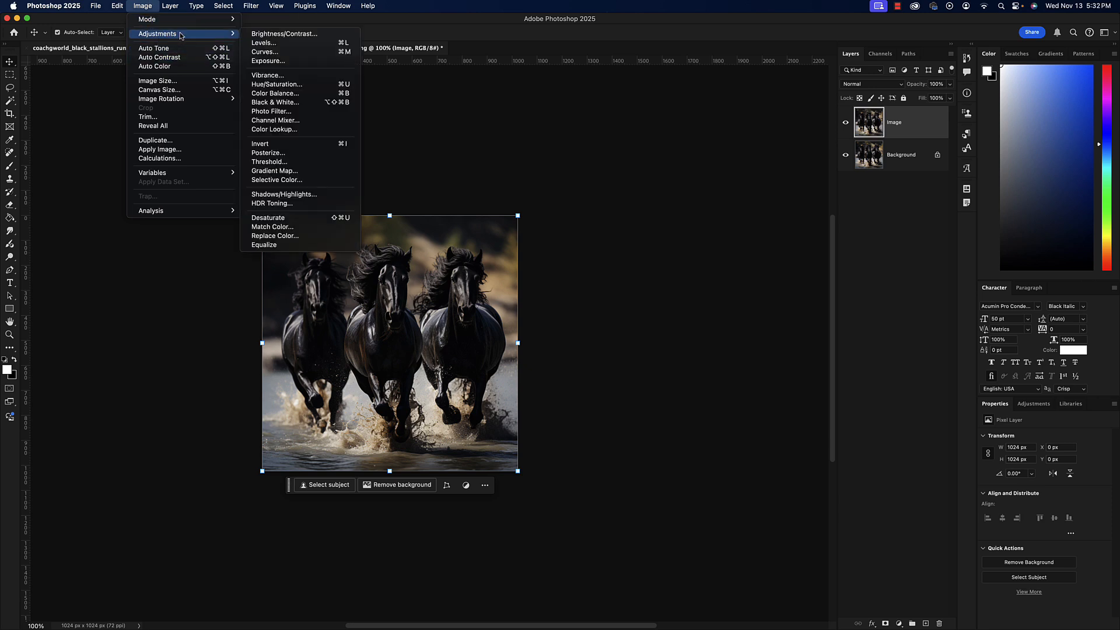
click(296, 166)
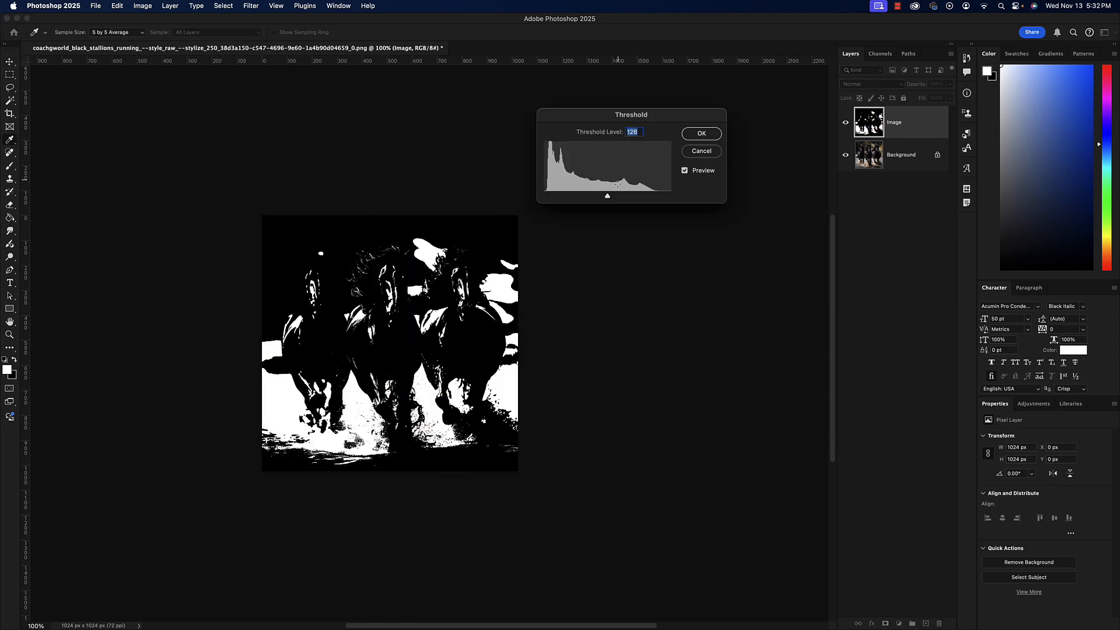
mouse_move(607, 196)
mouse_down()
mouse_move(550, 198)
mouse_move(611, 198)
mouse_up()
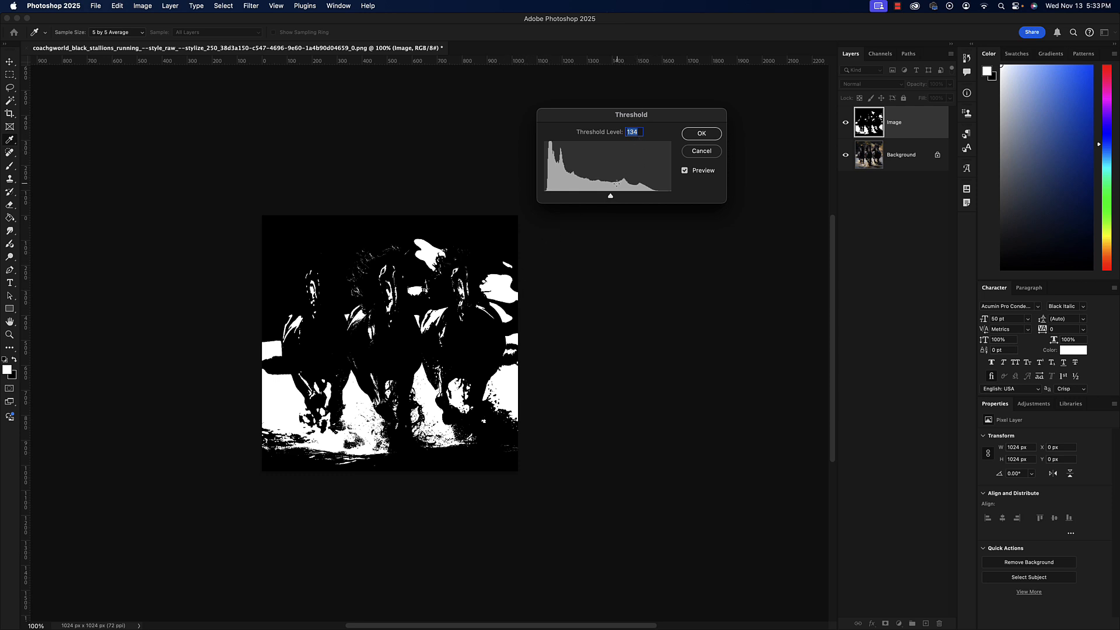
click(701, 135)
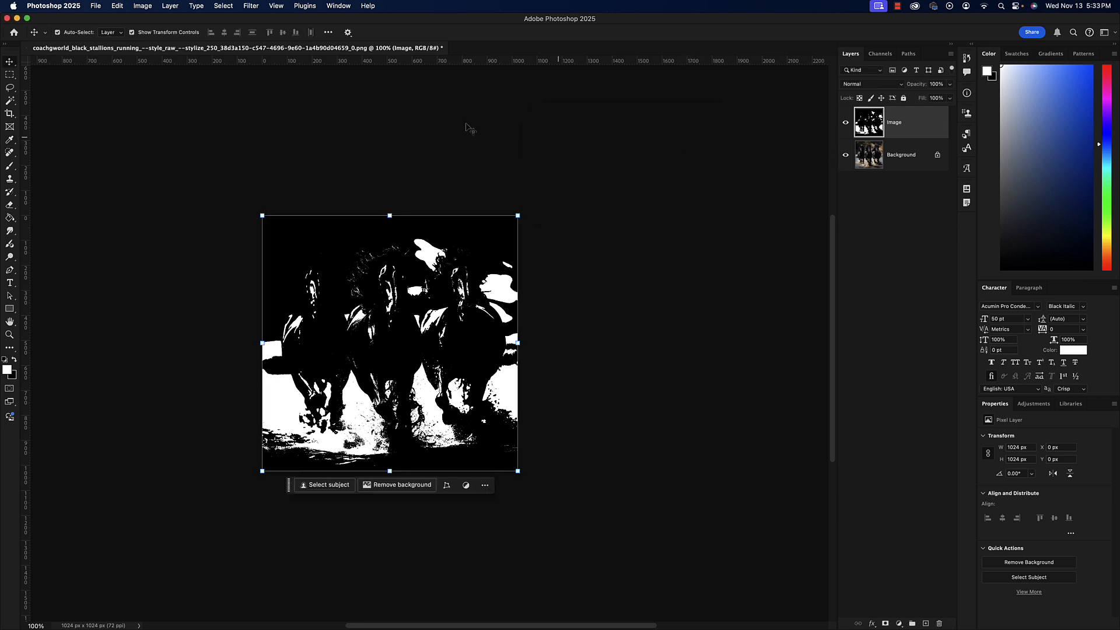
Apply a Gaussian Blur with a radius of 6.6 pixels to the Image layer.
click(258, 5)
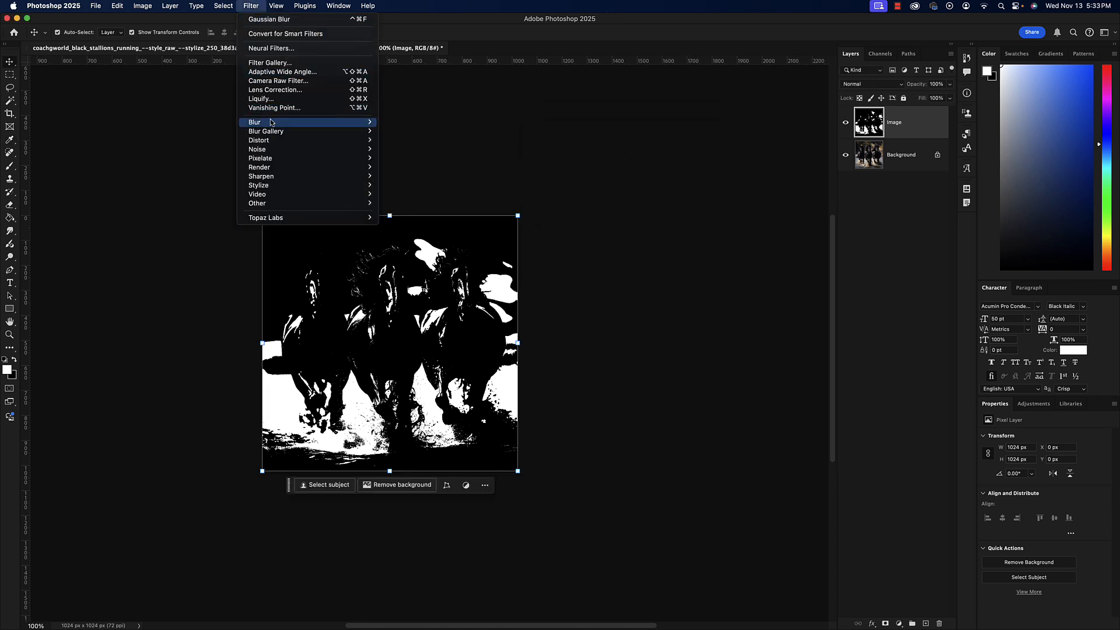
mouse_move(270, 121)
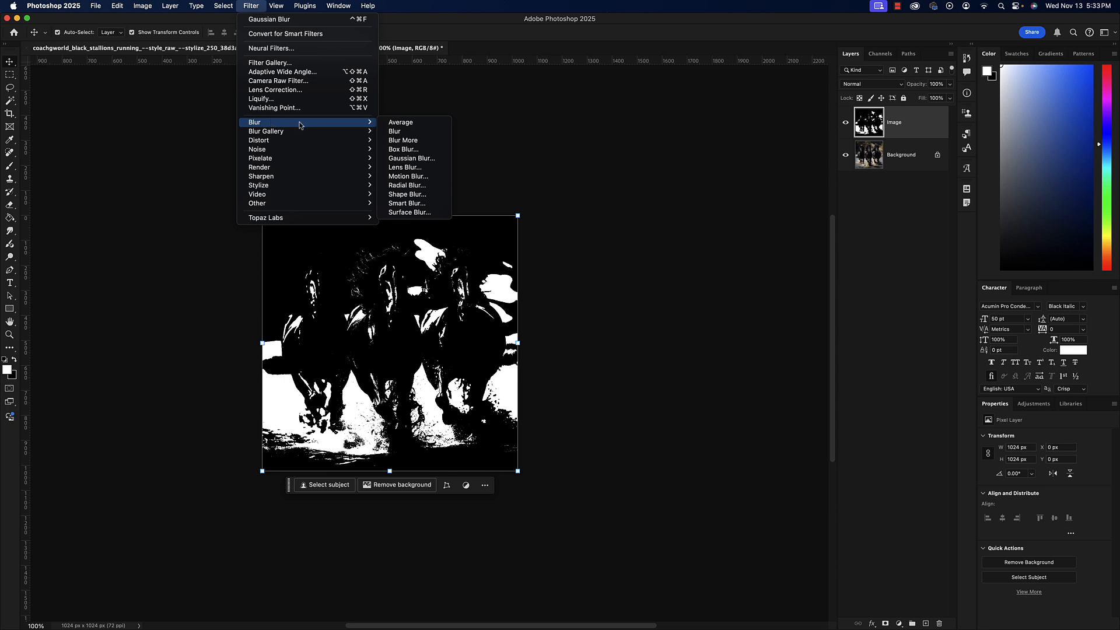
click(411, 158)
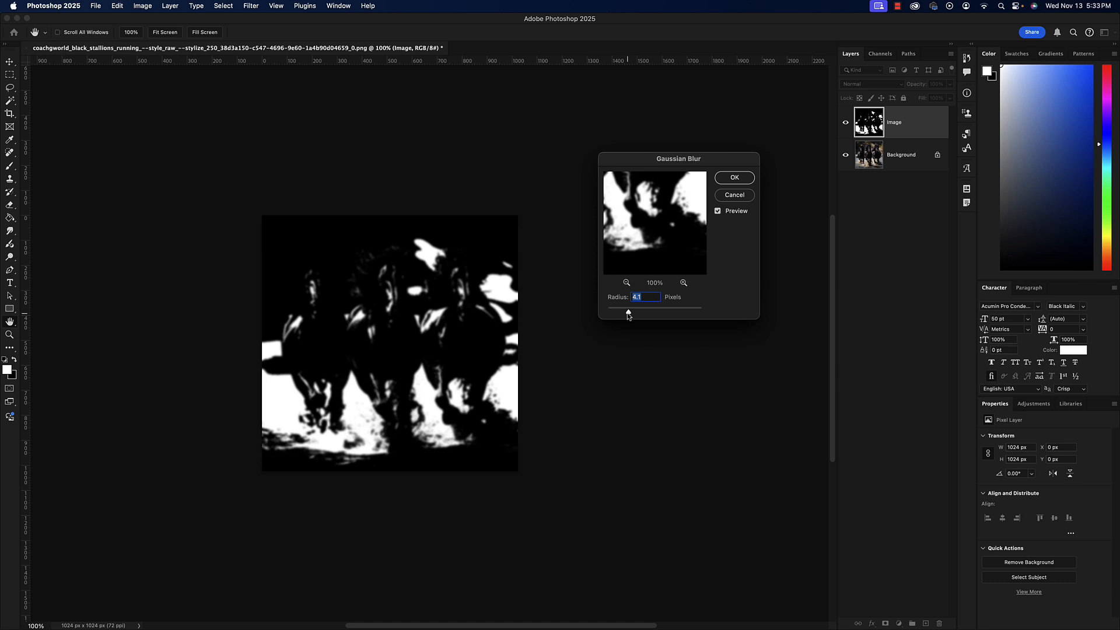
drag(628, 316, 637, 314)
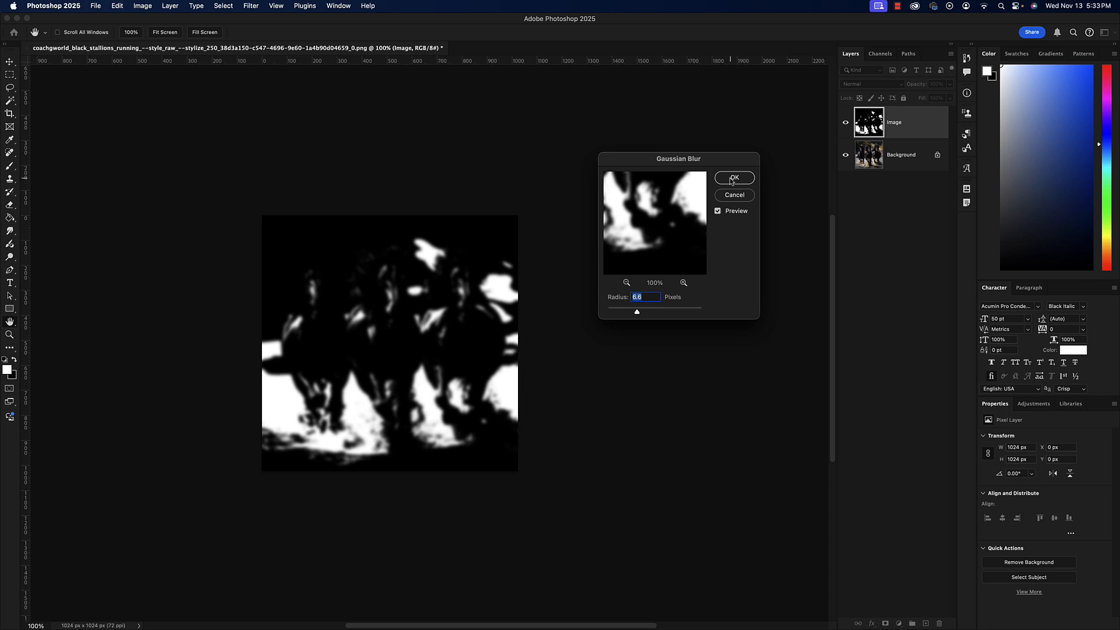
click(734, 178)
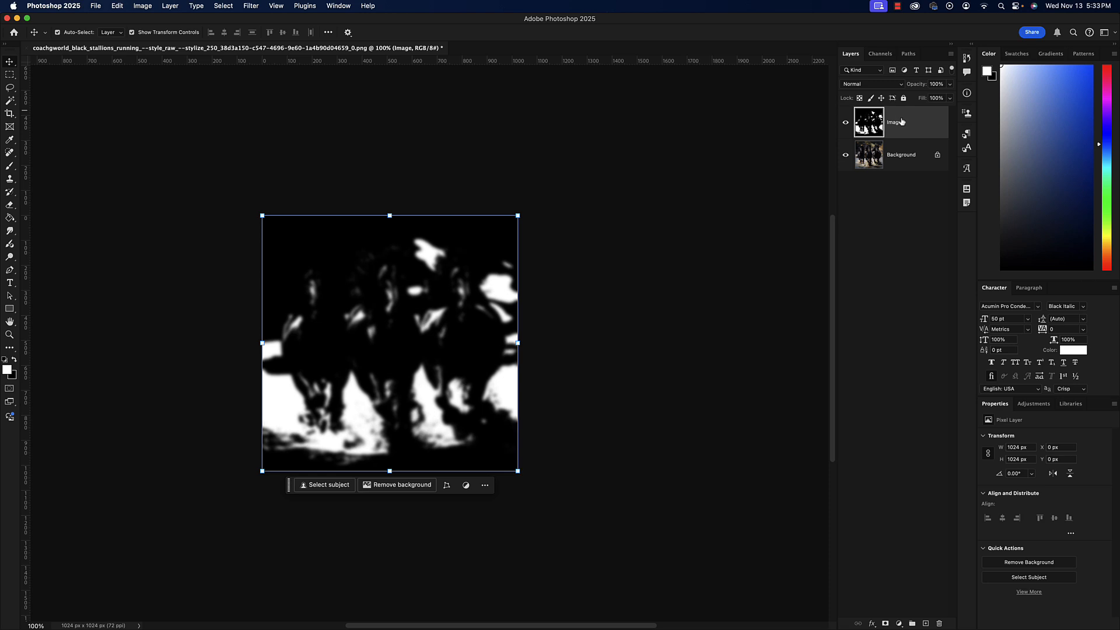
Set the Image layer's blend mode to Screen and compare the picture with that layer hidden and shown.
click(876, 85)
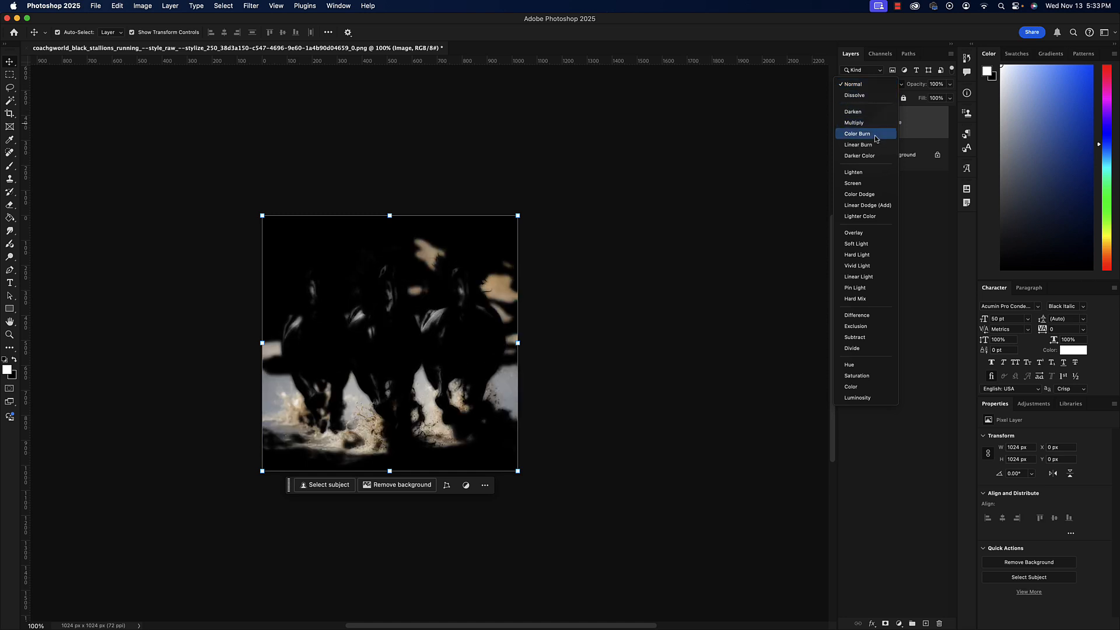
click(858, 184)
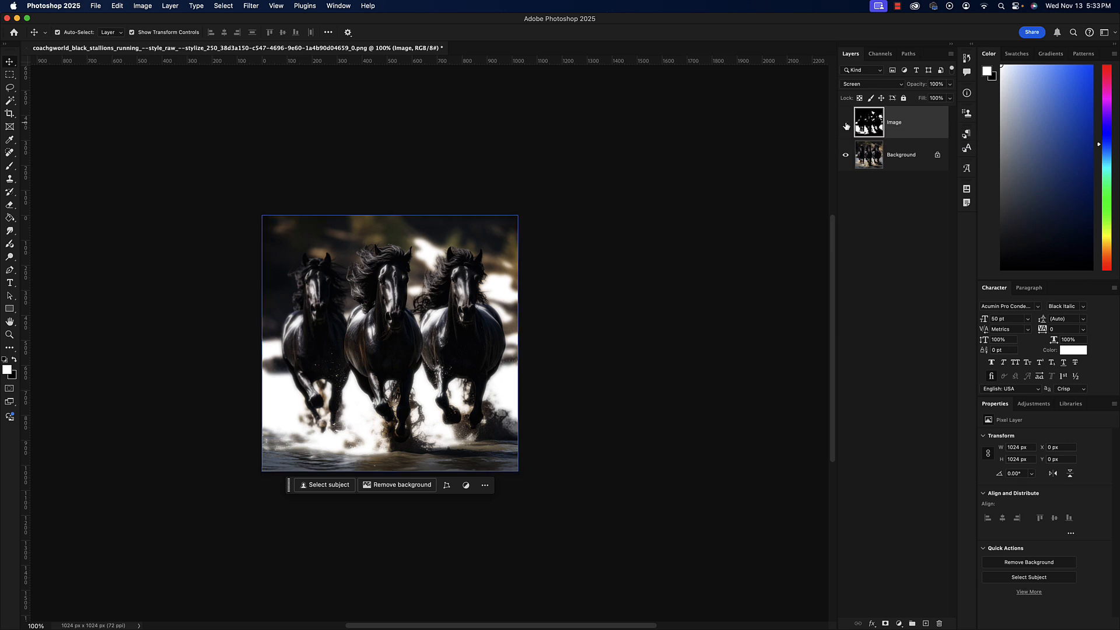
click(846, 124)
click(846, 124)
click(846, 124)
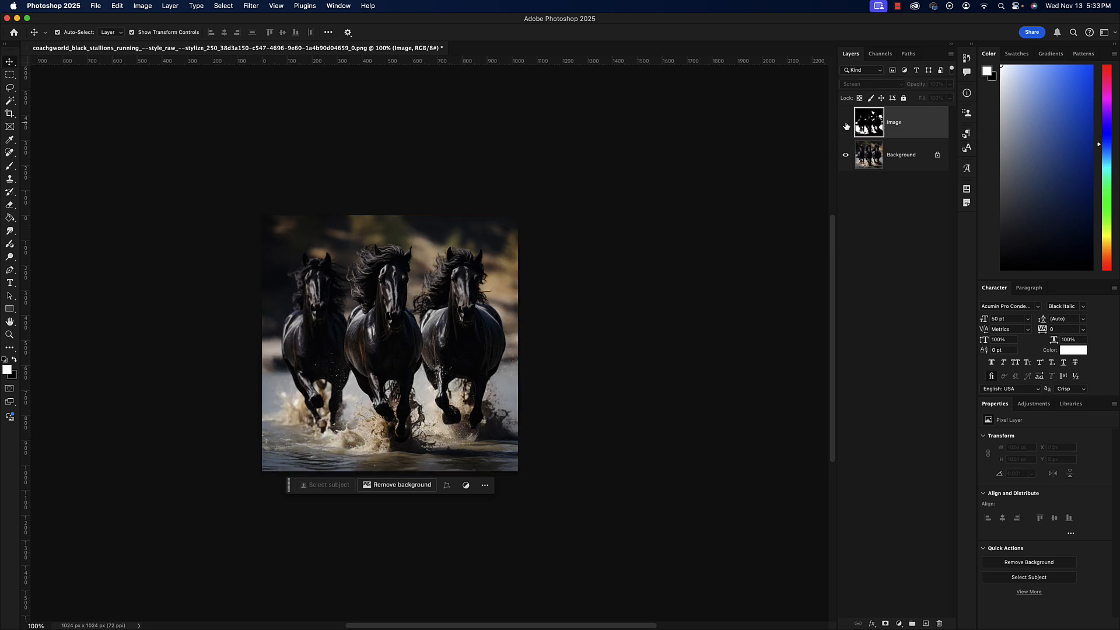
click(846, 125)
click(846, 124)
click(846, 125)
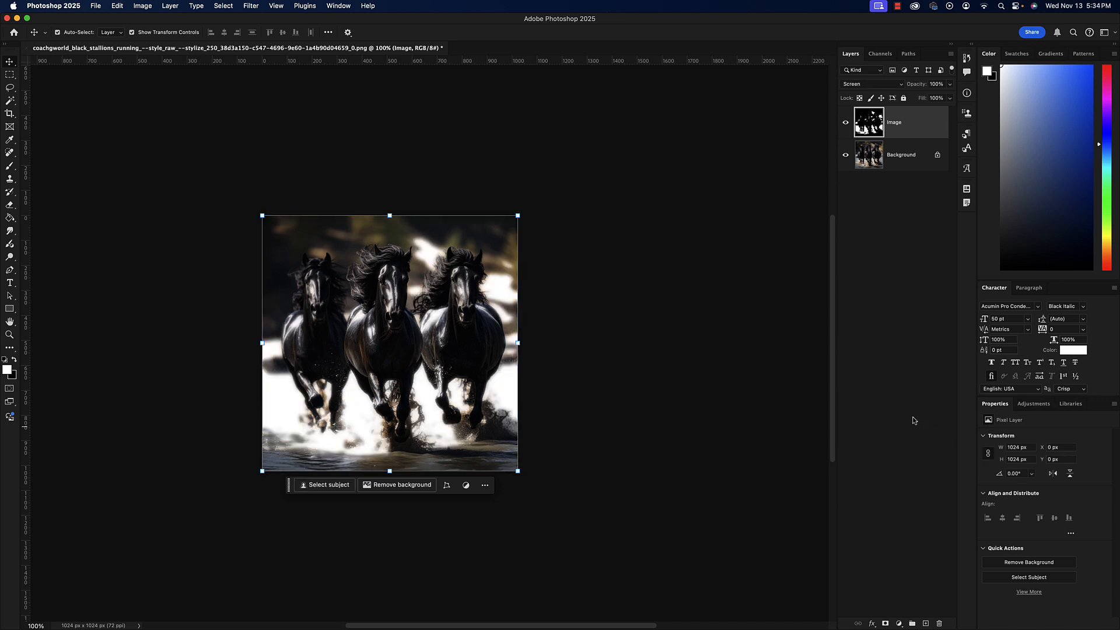
Add a Solid Color fill layer above the Image layer using the red e30000.
click(899, 624)
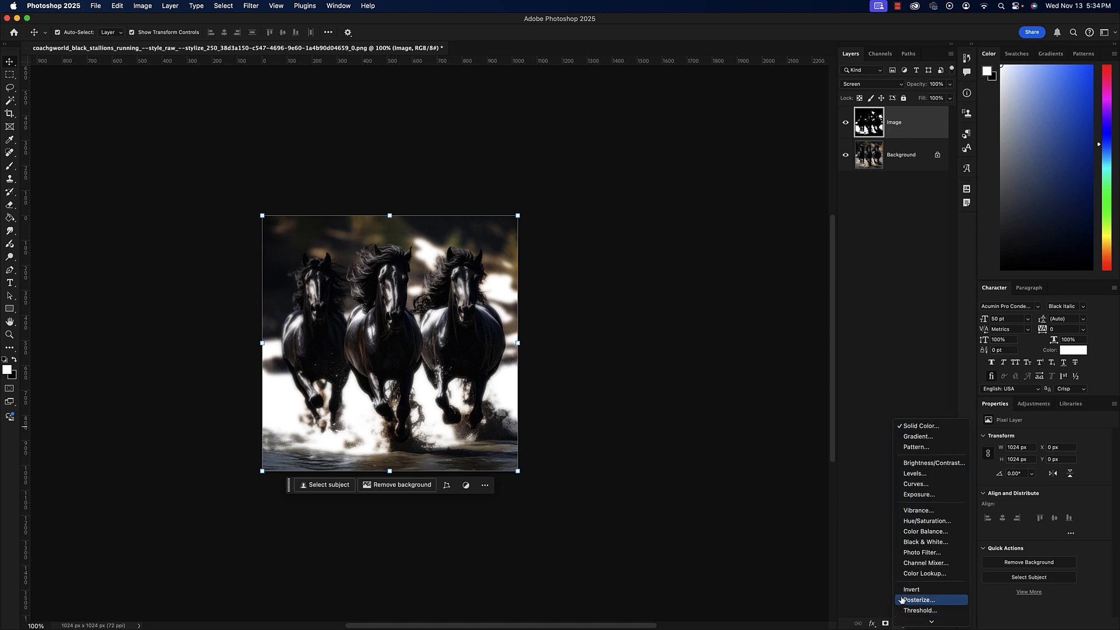
click(932, 429)
drag(525, 282, 698, 216)
click(636, 237)
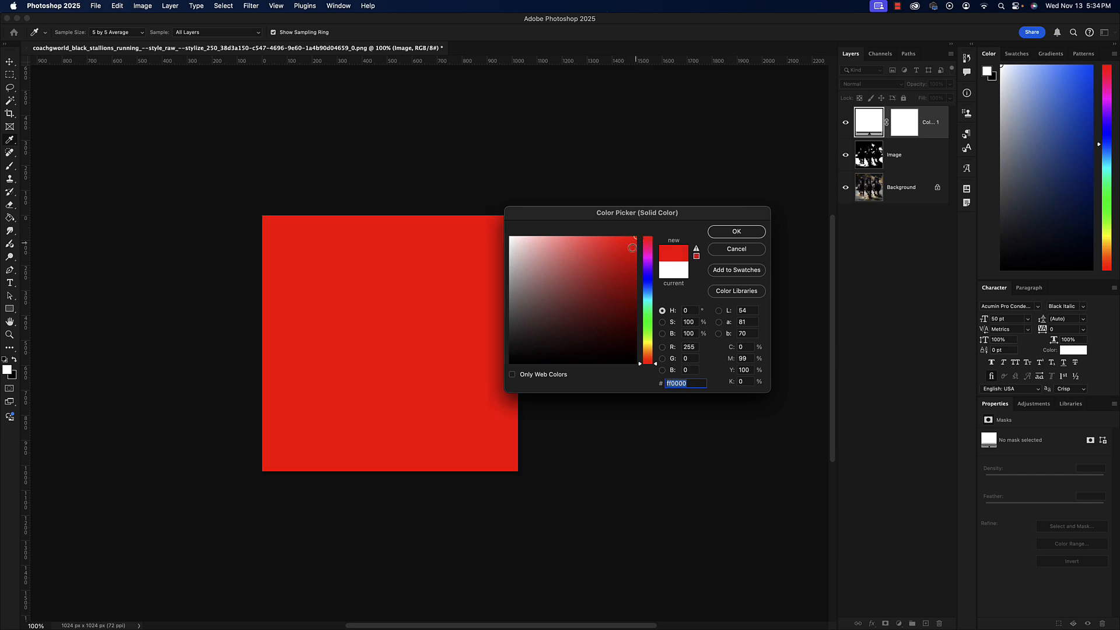
drag(632, 248, 649, 252)
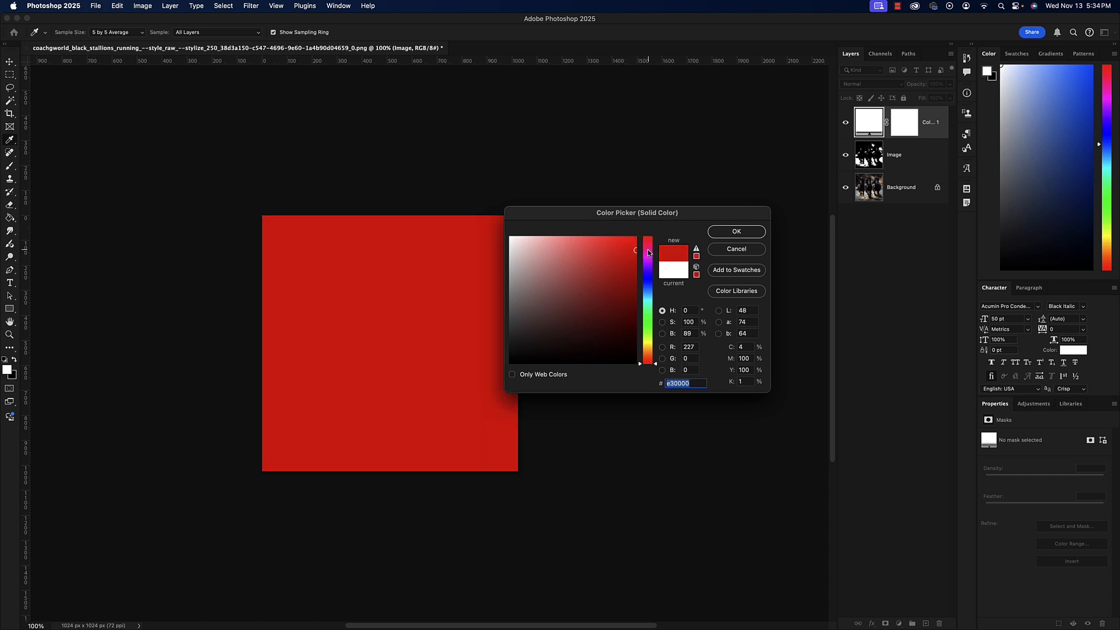
click(733, 235)
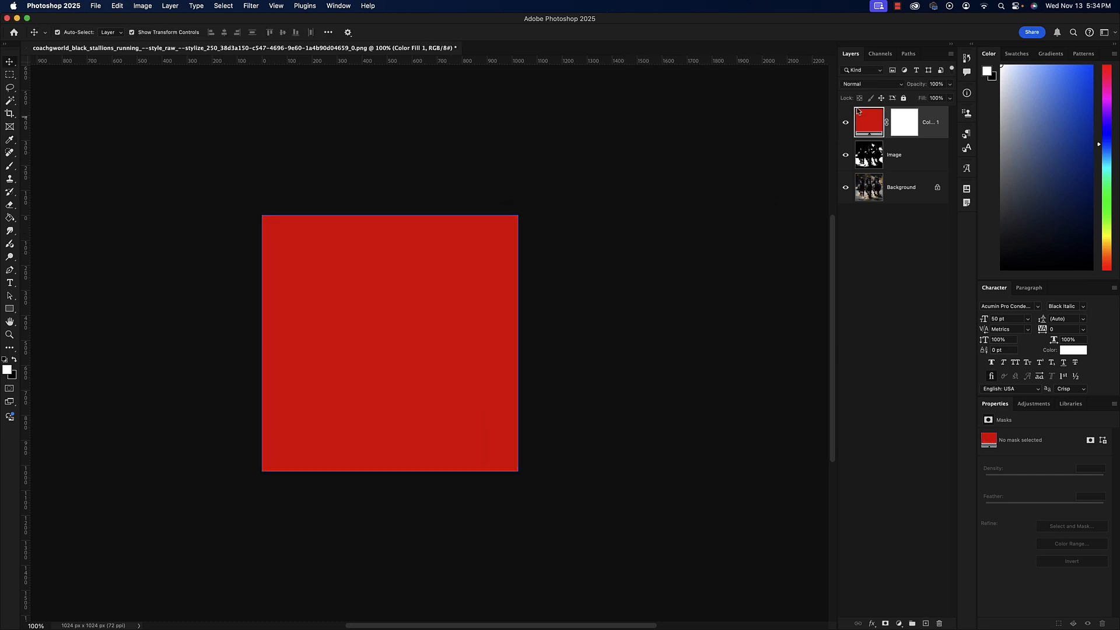
Create a clipping mask so the red fill layer is clipped to the Image layer.
click(869, 87)
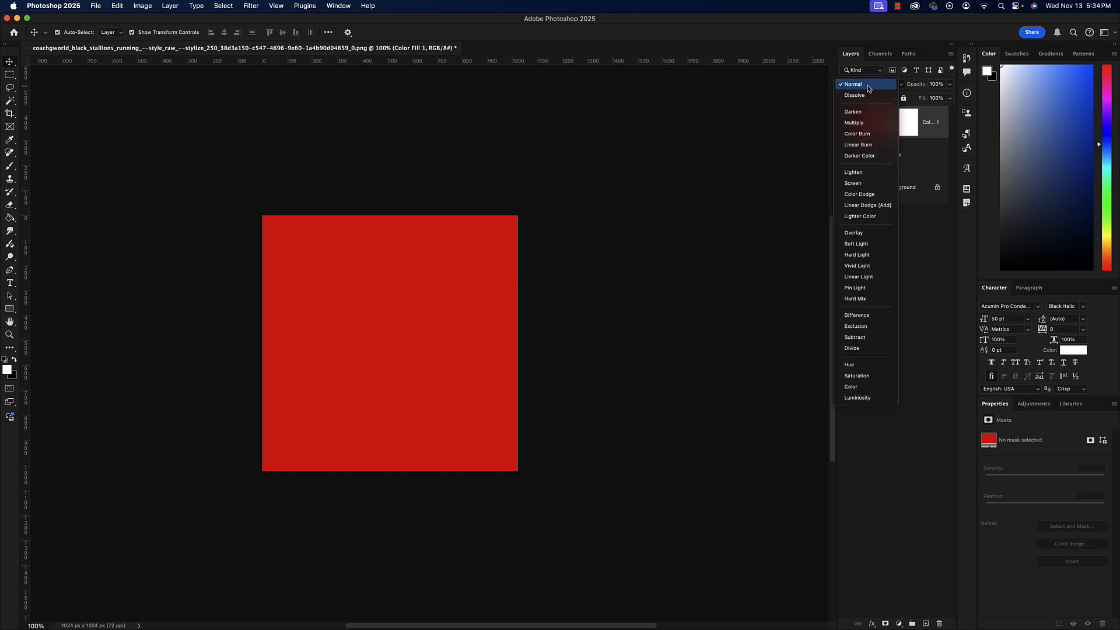
click(869, 88)
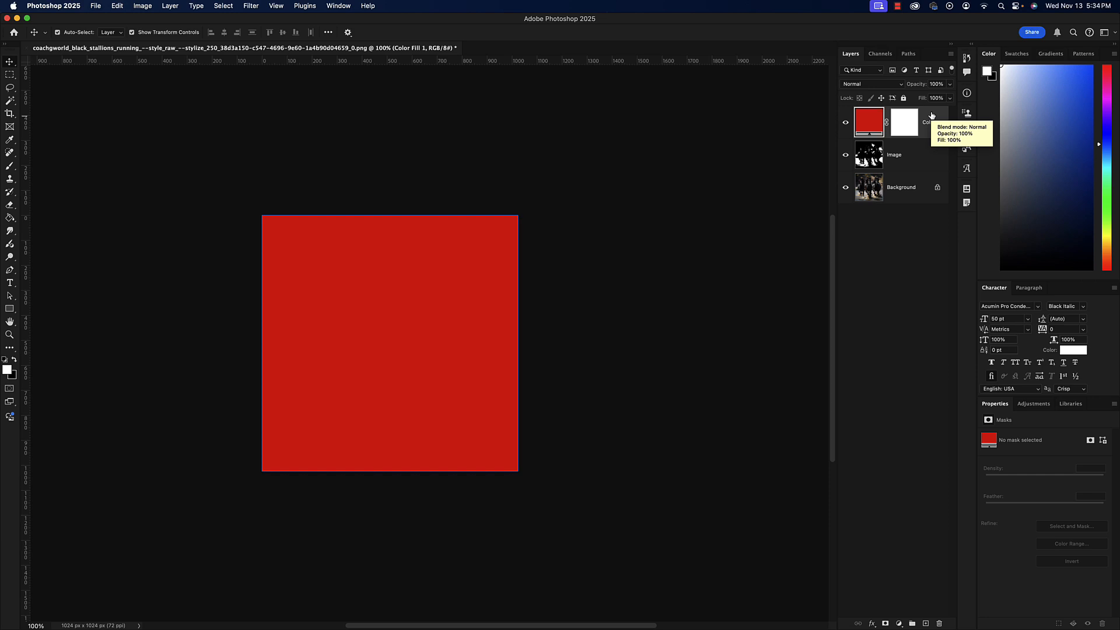
right_click(932, 115)
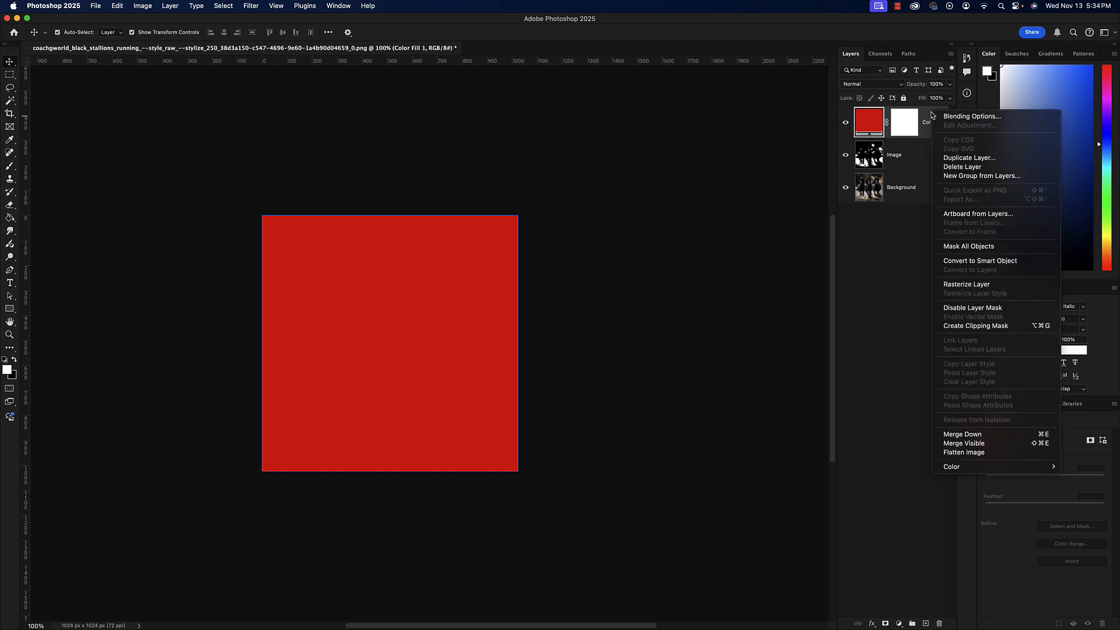
click(942, 326)
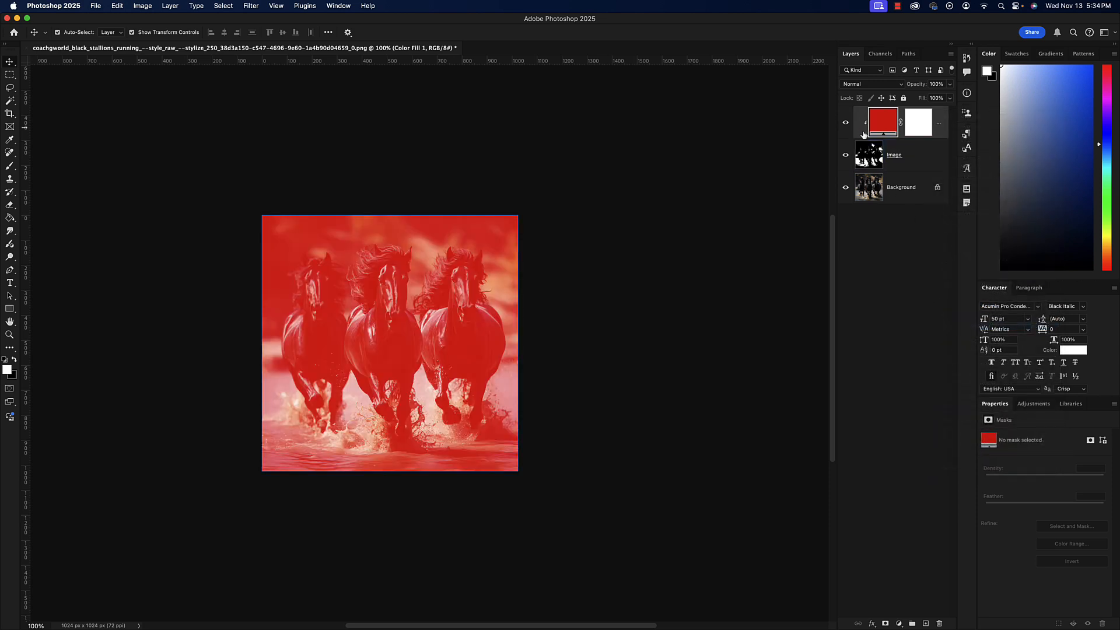
Set the clipped red fill layer's blend mode to Soft Light and deselect the layers.
click(878, 85)
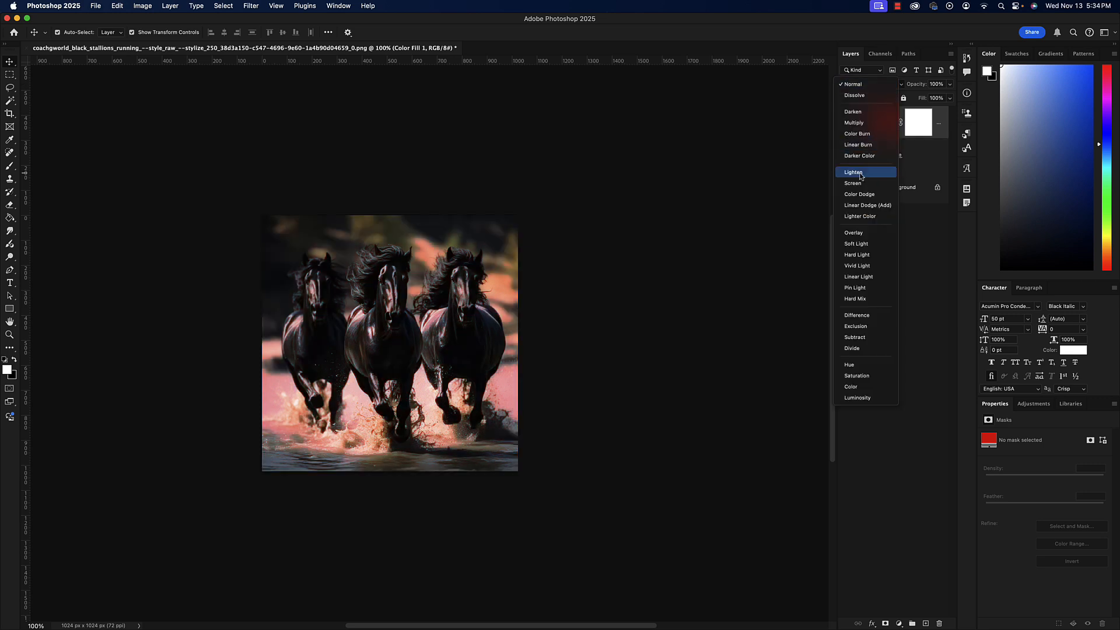
key(Down)
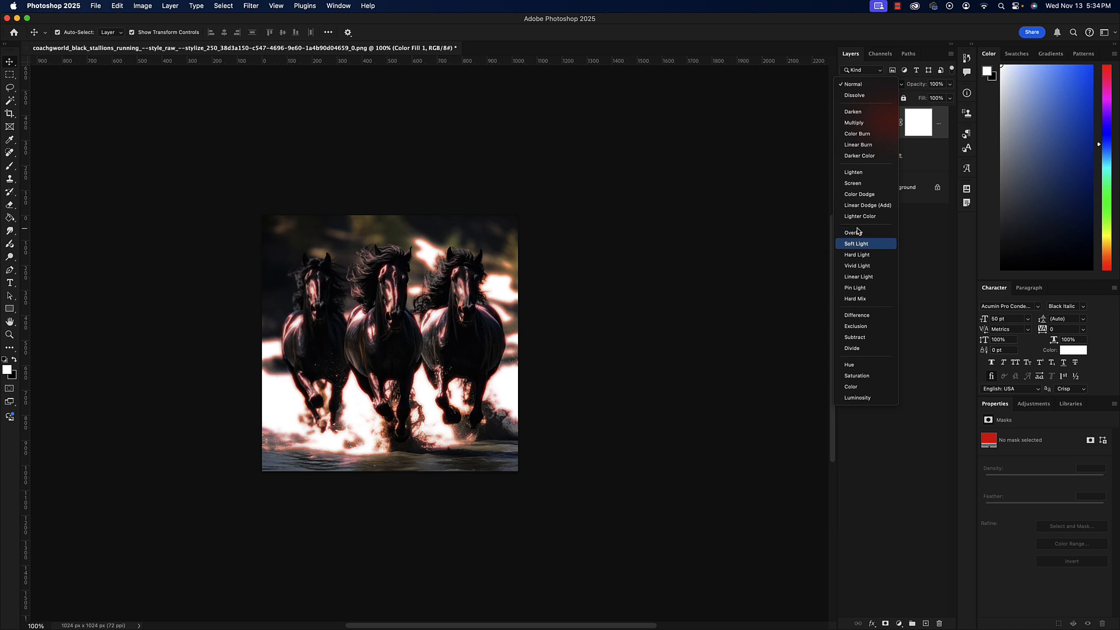
key(Return)
click(724, 227)
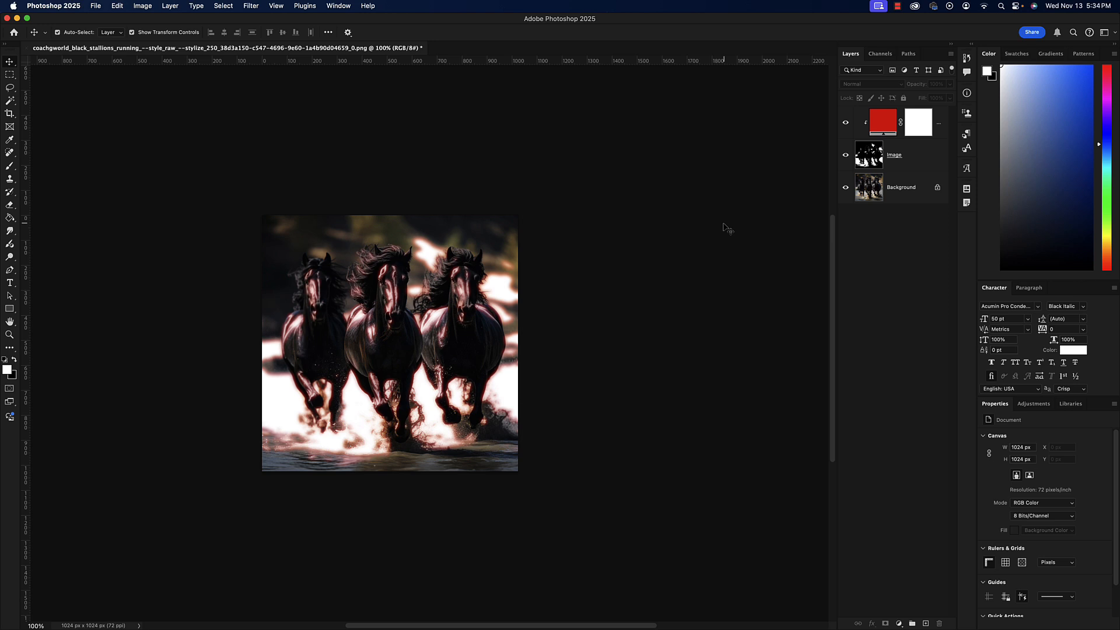
Compare the picture with the red fill and Image layers hidden and shown.
click(860, 129)
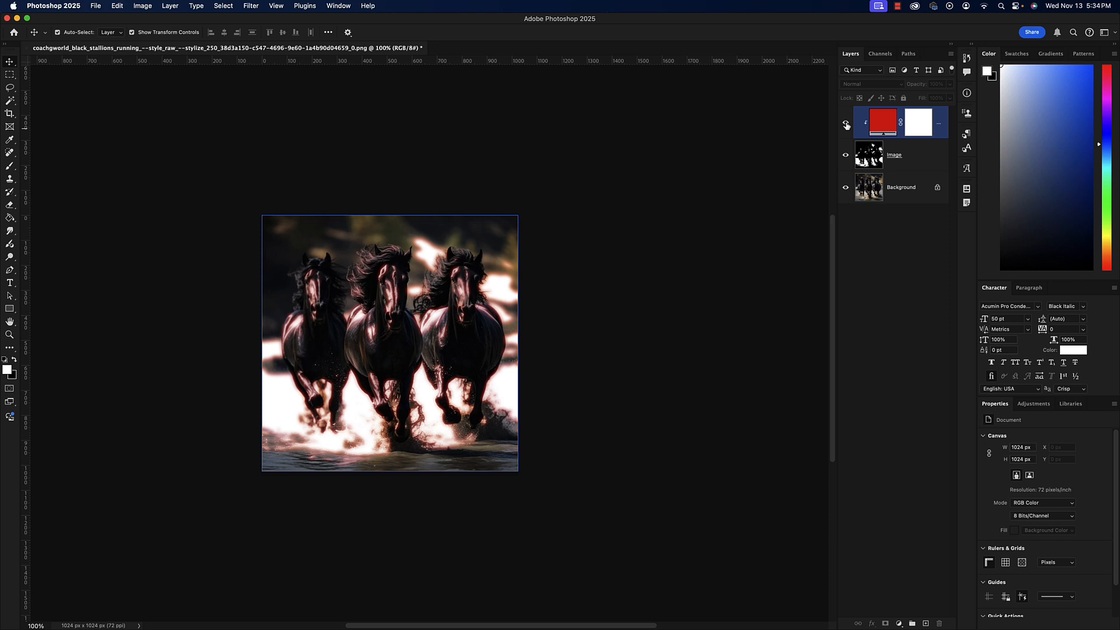
click(846, 155)
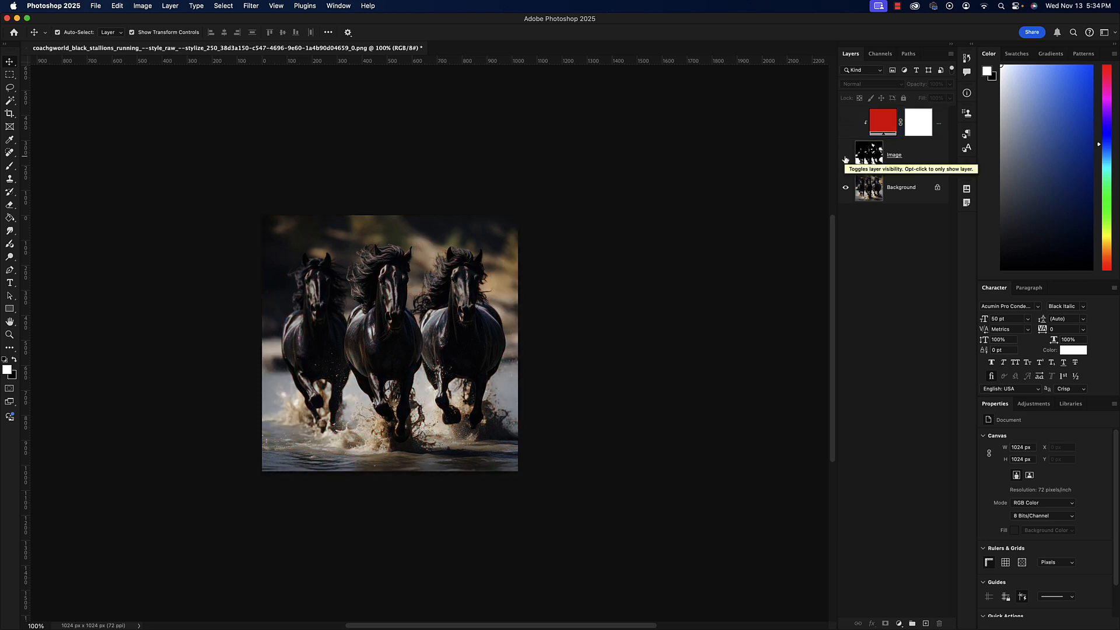
click(845, 122)
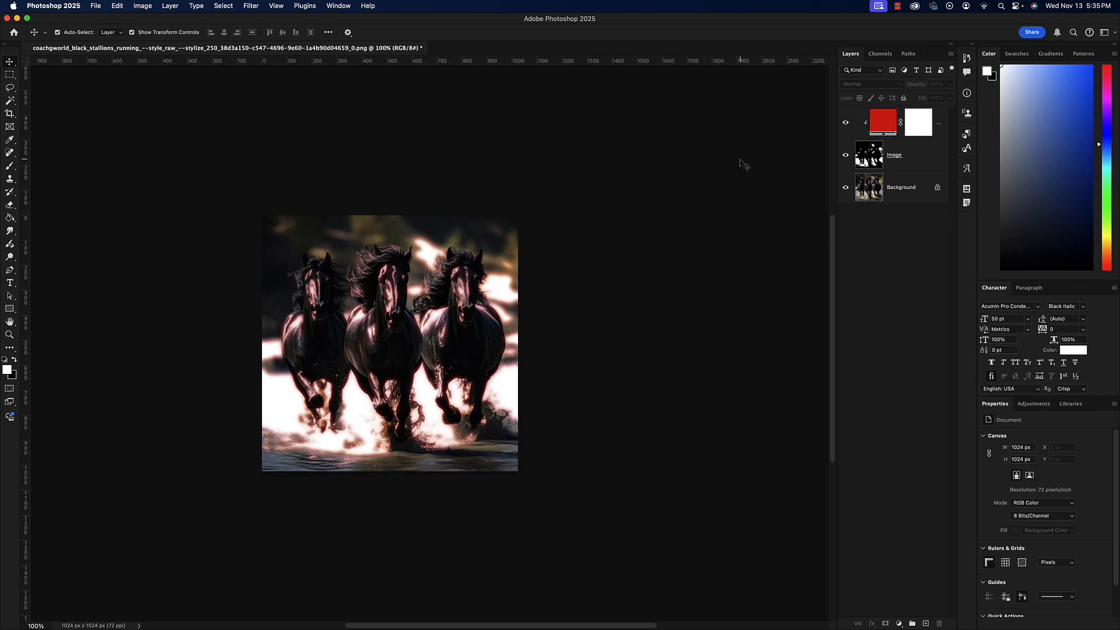
click(848, 137)
click(140, 6)
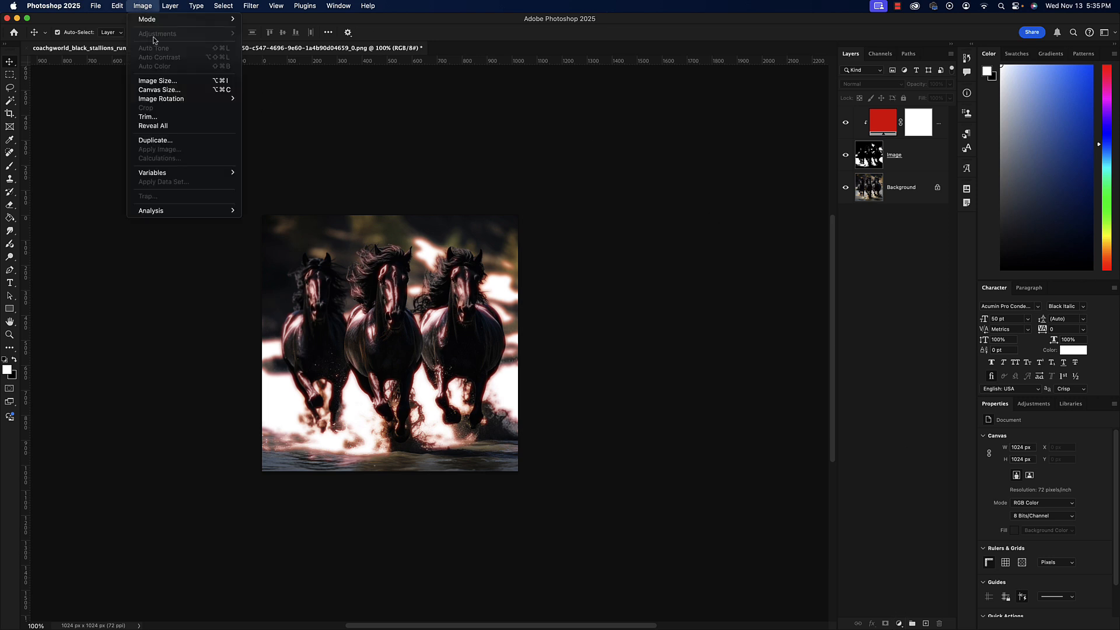
click(310, 114)
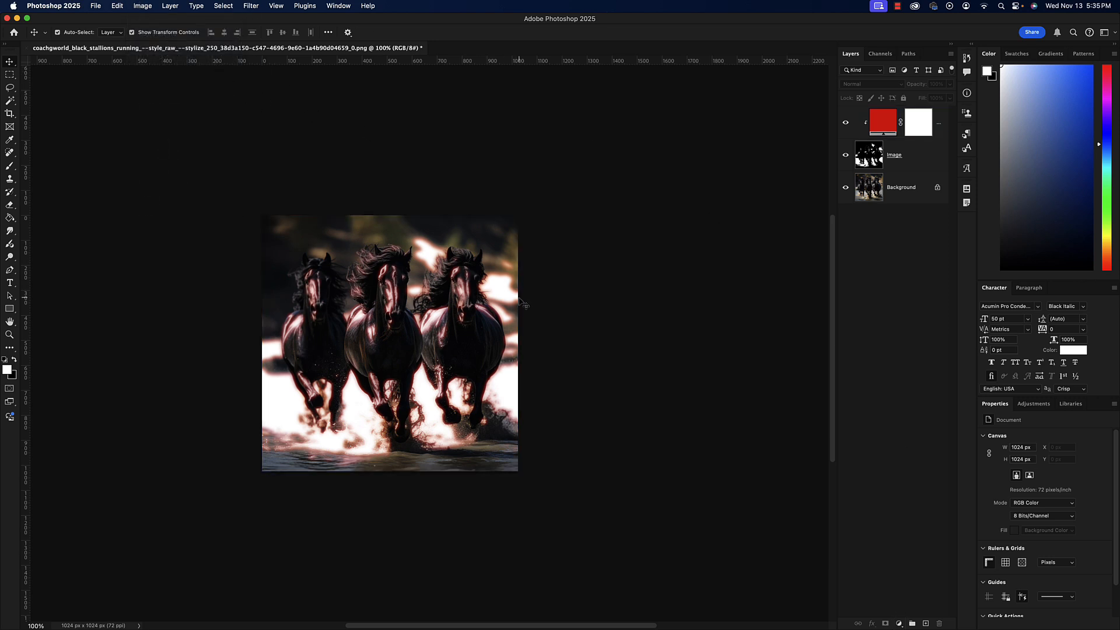